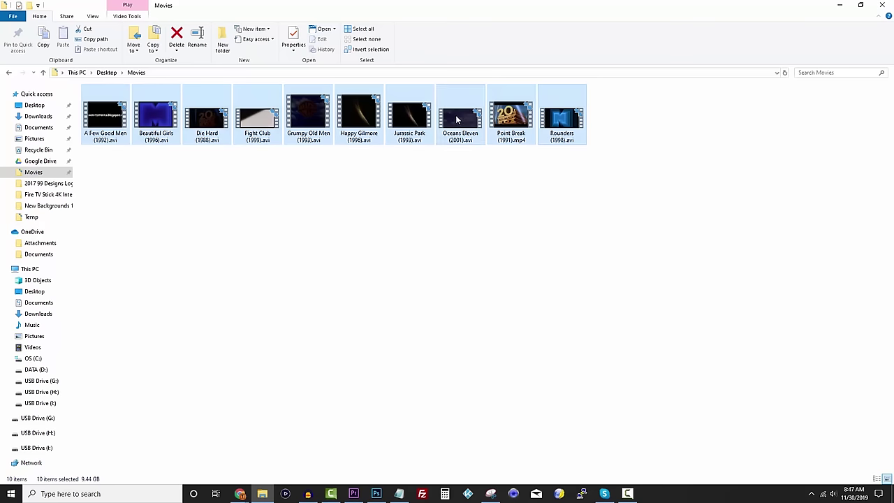
# Copy the ten selected movie files from the Movies folder to USB Drive (G:).
pyautogui.click(482, 246)
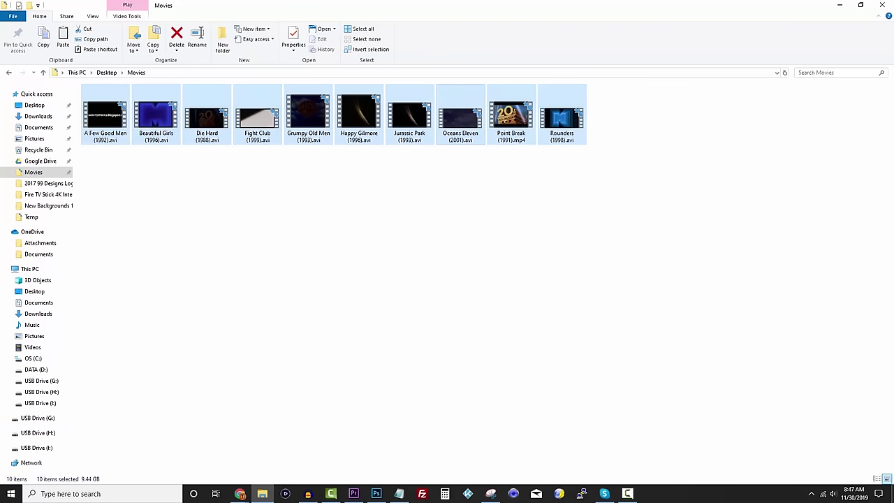
pyautogui.click(39, 383)
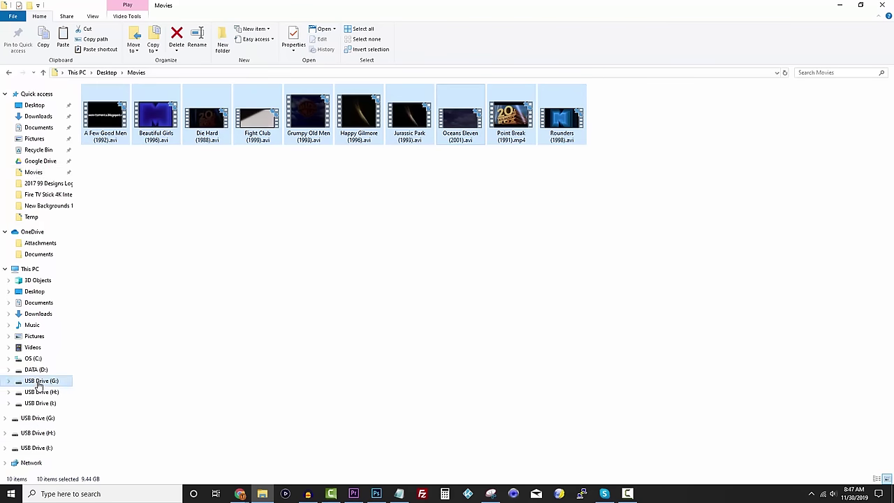
pyautogui.rightClick(178, 184)
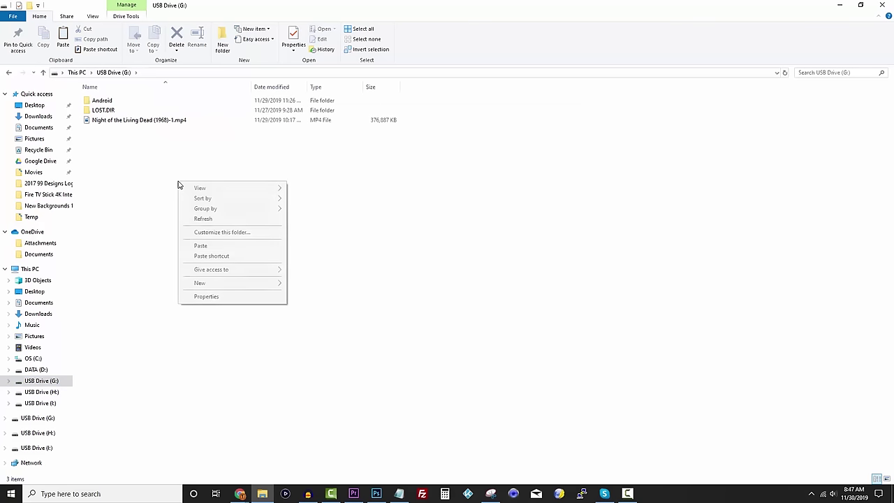
pyautogui.click(206, 246)
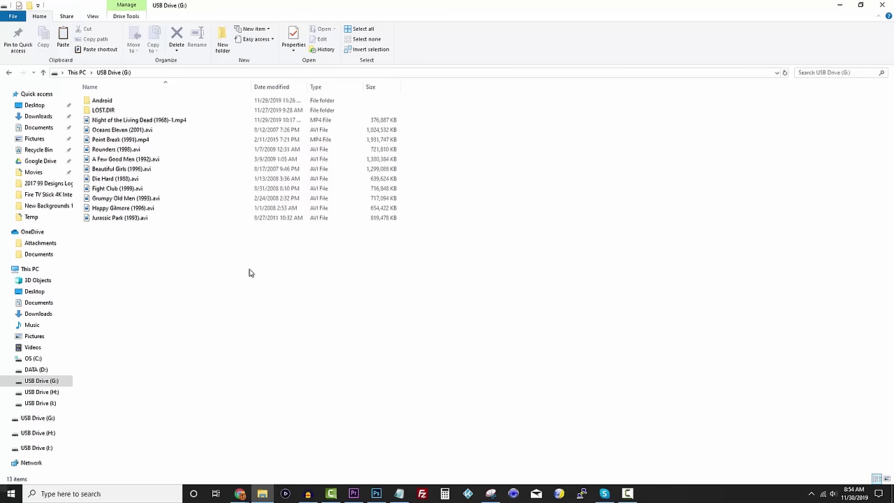
# Safely eject the Ultra USB drive from the computer.
pyautogui.click(811, 493)
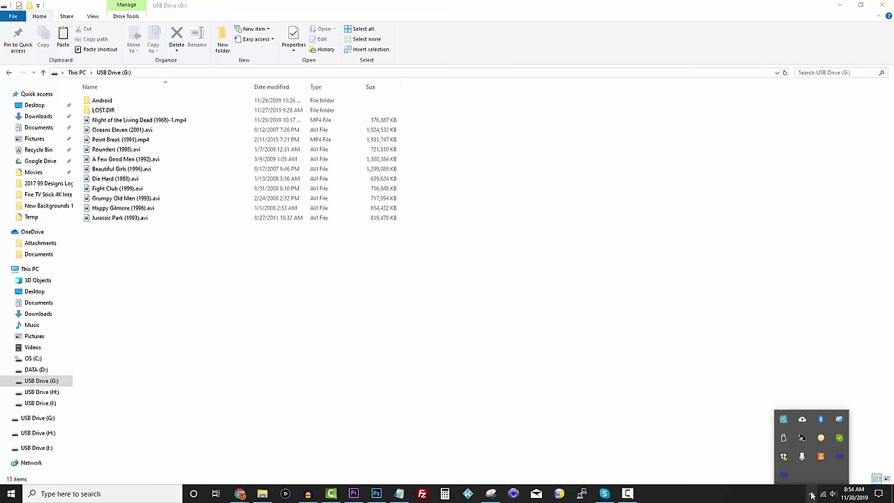
pyautogui.click(784, 438)
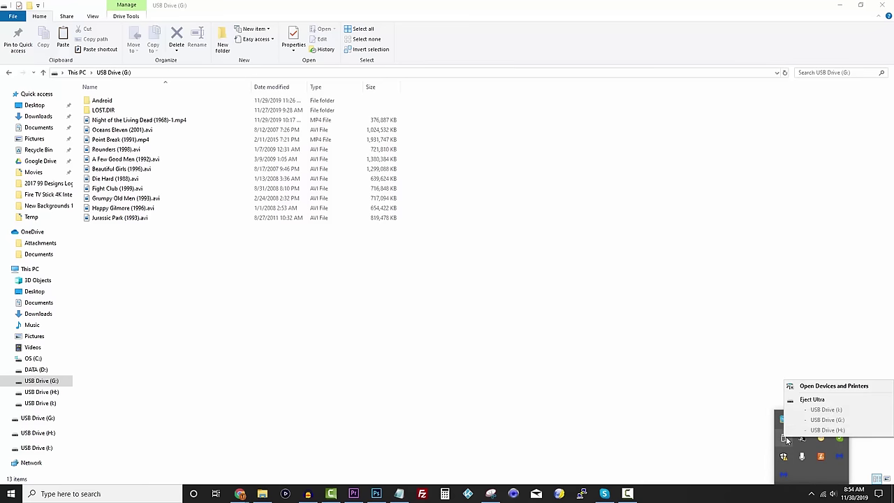
pyautogui.click(817, 400)
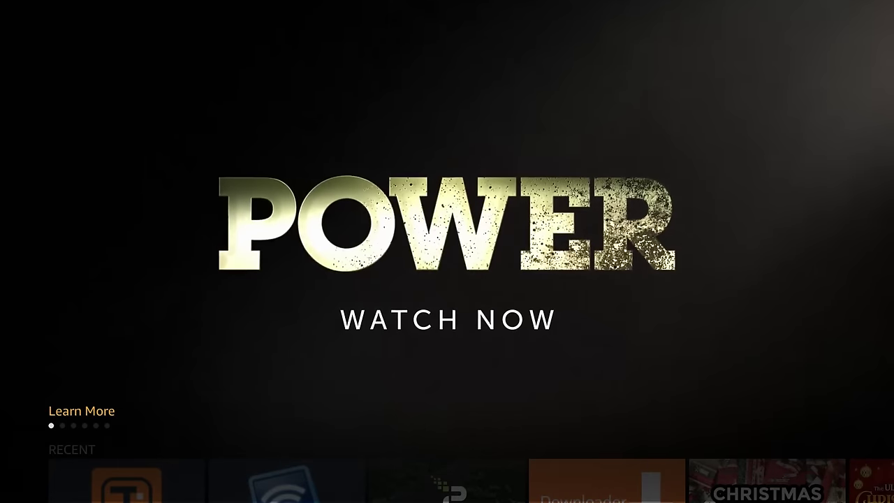
# Examine the app tiles in the Fire TV's Your Apps & Channels library down to the last row, and power off the device.
pyautogui.press('Home')
pyautogui.press('Return')
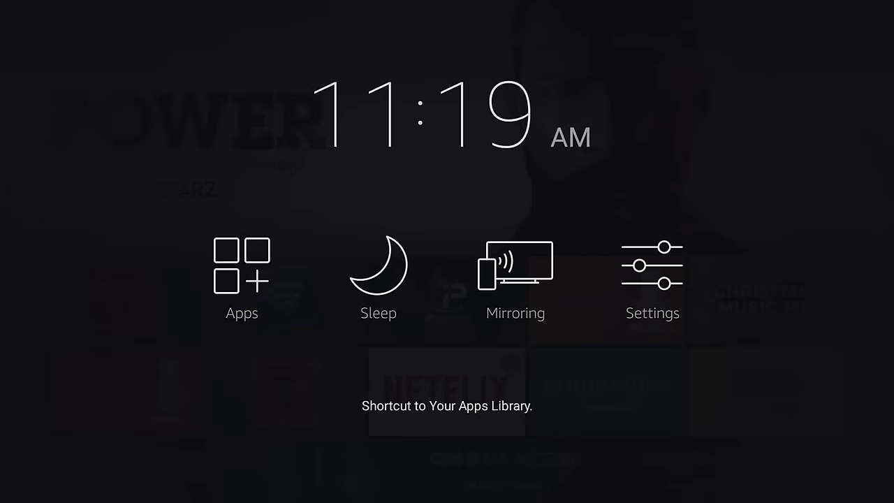
pyautogui.press('Down')
pyautogui.press('Down')
pyautogui.press('Down')
pyautogui.press('Down')
pyautogui.press('Down')
pyautogui.press('Down')
pyautogui.press('Down')
pyautogui.press('Down')
pyautogui.press('Down')
pyautogui.press('Down')
pyautogui.press('Down')
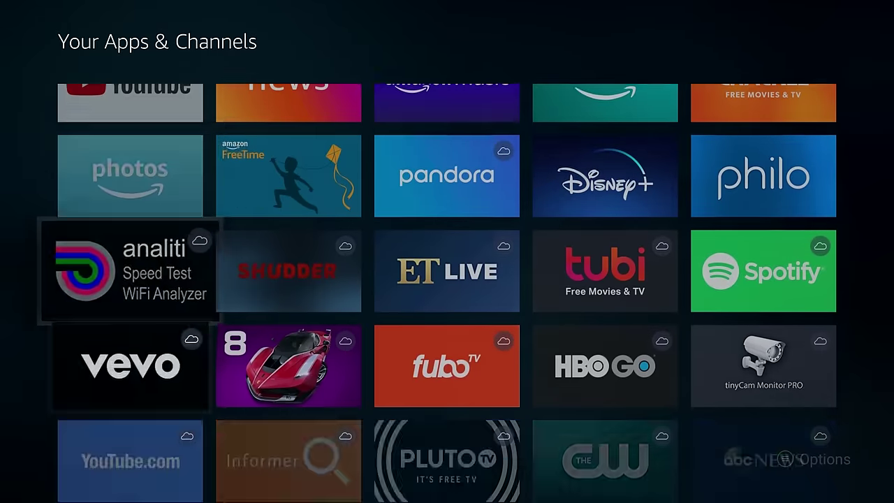
pyautogui.press('Up')
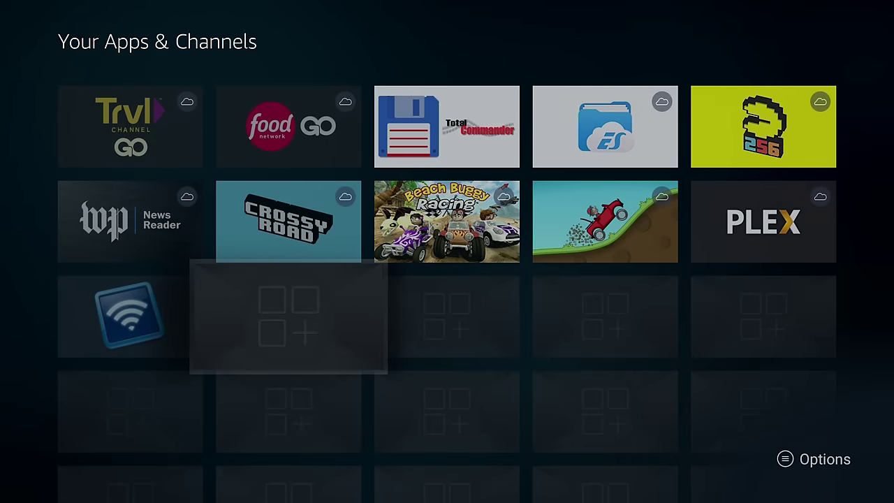
pyautogui.press('Down')
pyautogui.press('Down')
pyautogui.press('Down')
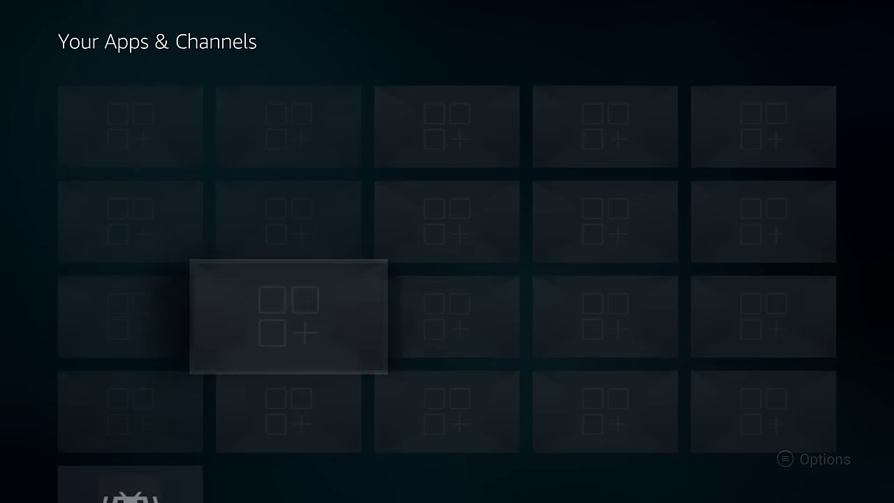
pyautogui.press('Right')
pyautogui.press('Right')
pyautogui.press('Left')
pyautogui.press('Left')
pyautogui.press('Left')
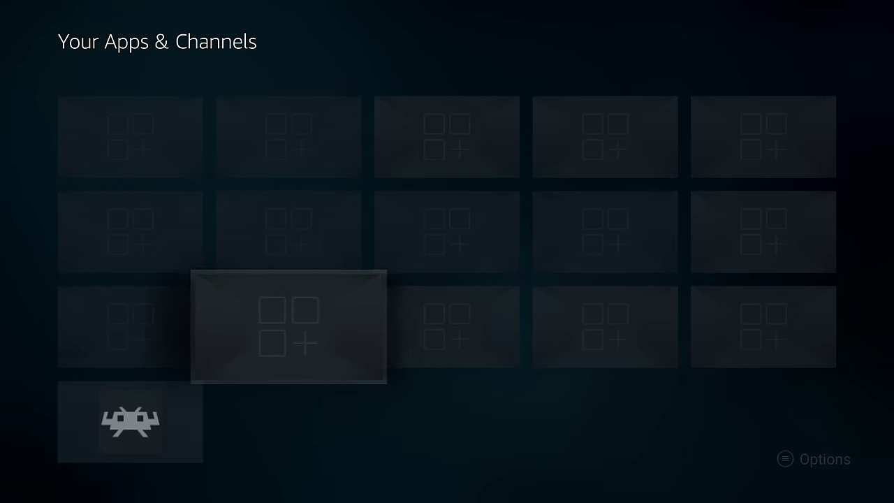
pyautogui.press('Down')
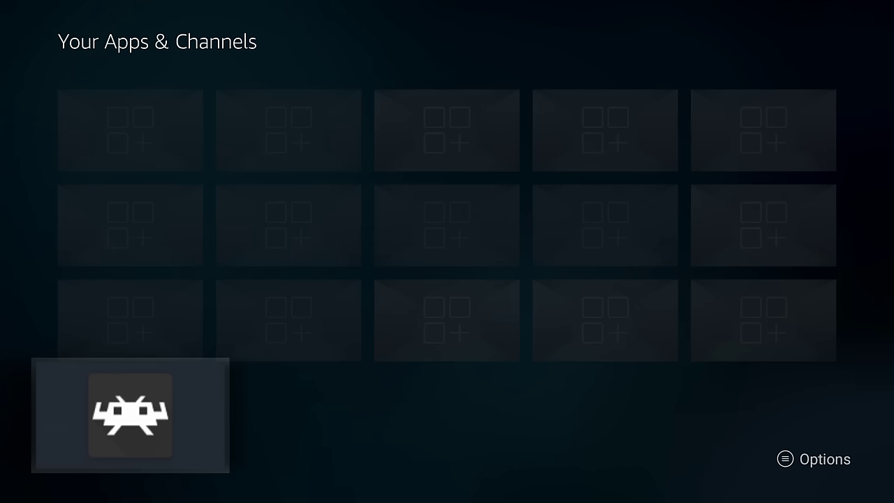
pyautogui.press('XF86PowerOff')
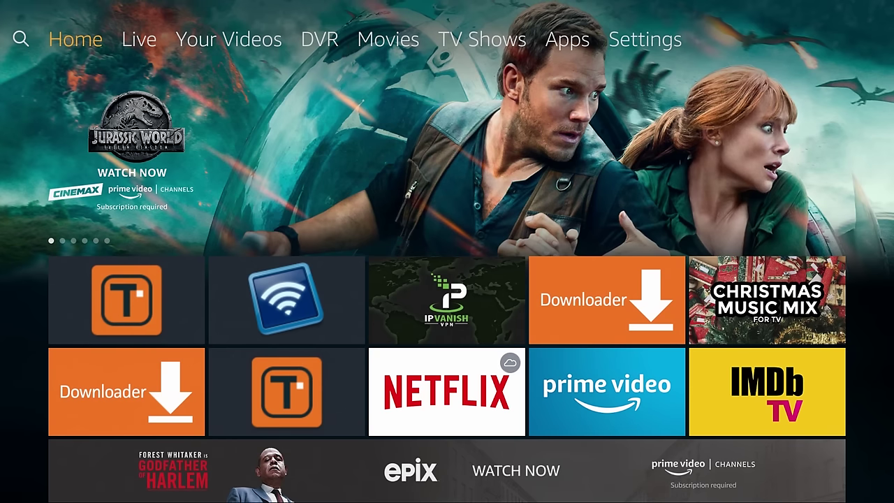
# Reopen the Fire TV apps library and check its app tiles again, returning to the first row.
pyautogui.press('Home')
pyautogui.press('Return')
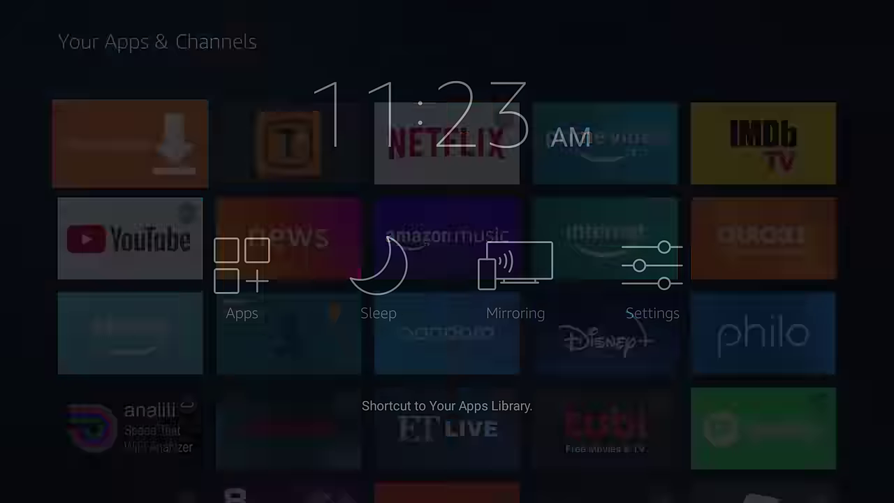
pyautogui.press('Down')
pyautogui.press('Down')
pyautogui.press('Down')
pyautogui.press('Down')
pyautogui.press('Down')
pyautogui.press('Down')
pyautogui.press('Down')
pyautogui.press('Down')
pyautogui.press('Down')
pyautogui.press('Down')
pyautogui.press('Down')
pyautogui.press('Down')
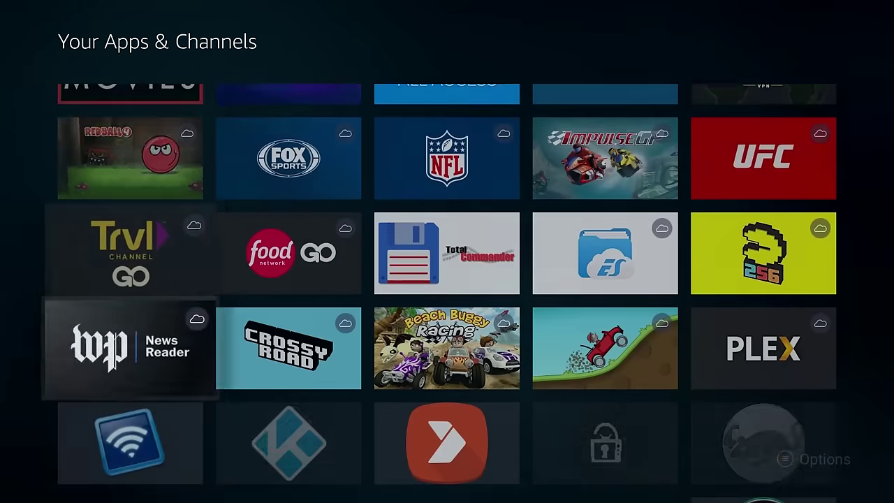
pyautogui.press('Down')
pyautogui.press('Up')
pyautogui.press('Up')
pyautogui.press('Up')
pyautogui.press('Up')
pyautogui.press('Up')
pyautogui.press('Up')
pyautogui.press('Up')
pyautogui.press('Up')
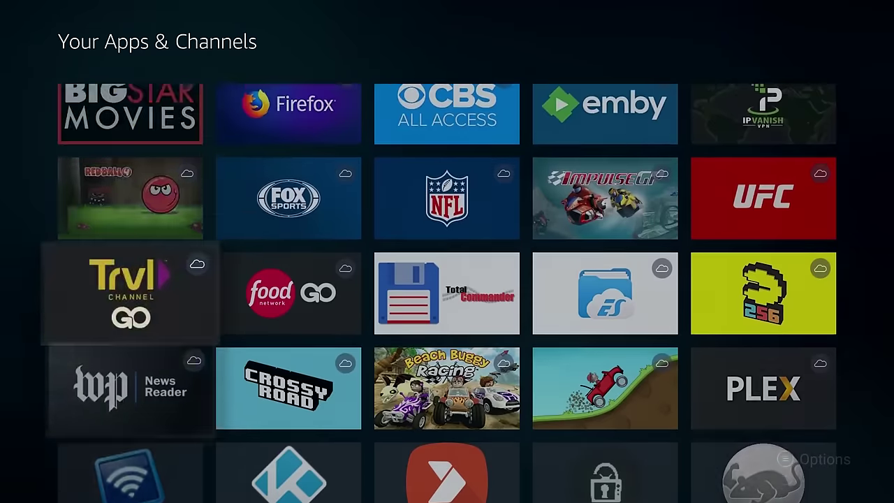
pyautogui.press('Up')
pyautogui.press('Up')
pyautogui.press('Up')
pyautogui.press('Up')
pyautogui.press('Up')
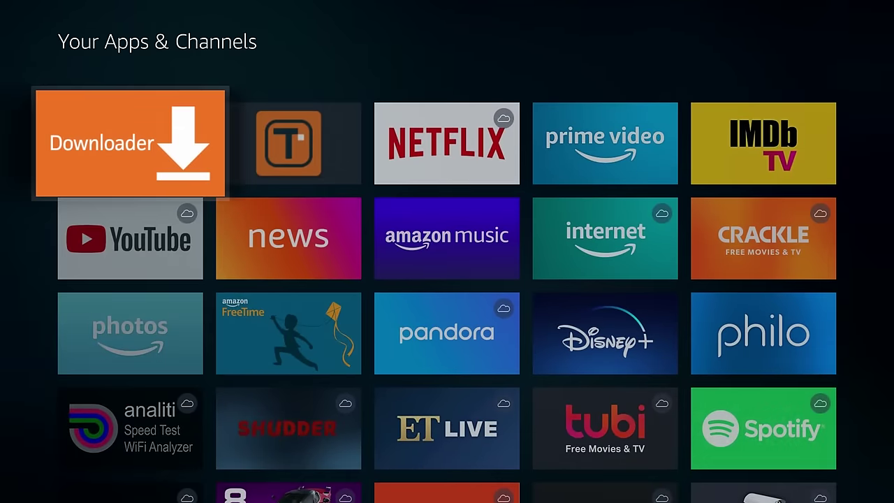
# Open My Account in the Fire TV settings and go to the Sync Amazon Content option.
pyautogui.press('Escape')
pyautogui.press('Right')
pyautogui.press('Right')
pyautogui.press('Right')
pyautogui.press('Right')
pyautogui.press('Right')
pyautogui.press('Right')
pyautogui.press('Right')
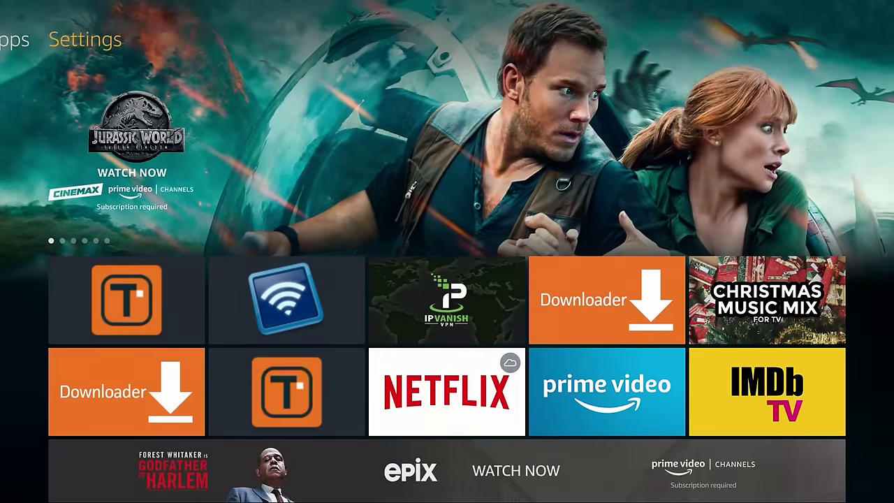
pyautogui.press('Down')
pyautogui.press('Right')
pyautogui.press('Right')
pyautogui.press('Right')
pyautogui.press('Right')
pyautogui.press('Right')
pyautogui.press('Right')
pyautogui.press('Right')
pyautogui.press('Right')
pyautogui.press('Right')
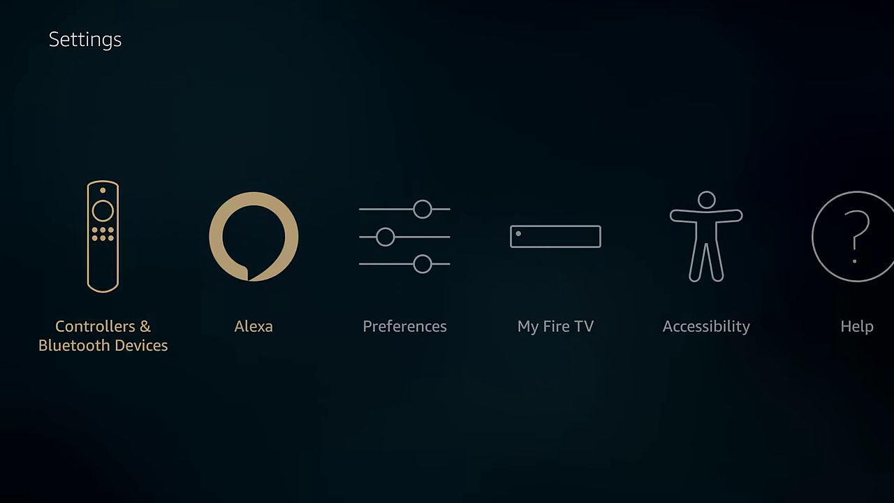
pyautogui.press('Right')
pyautogui.press('Right')
pyautogui.press('Right')
pyautogui.press('Return')
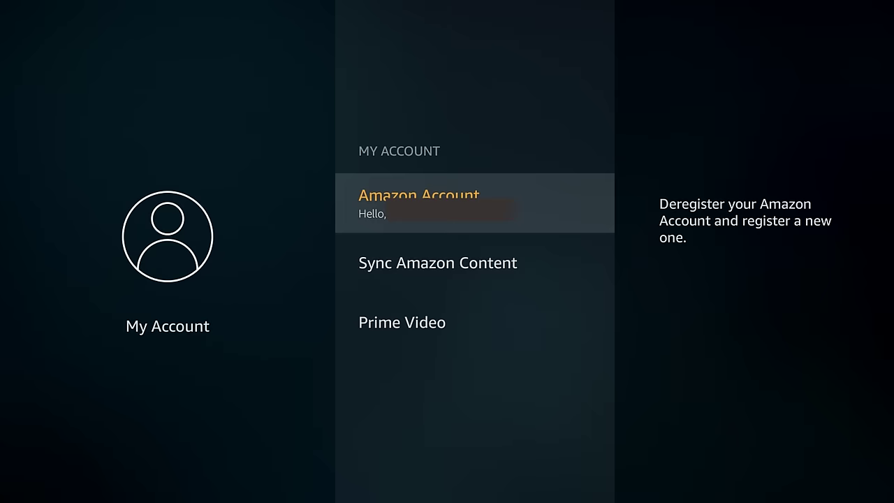
pyautogui.press('Down')
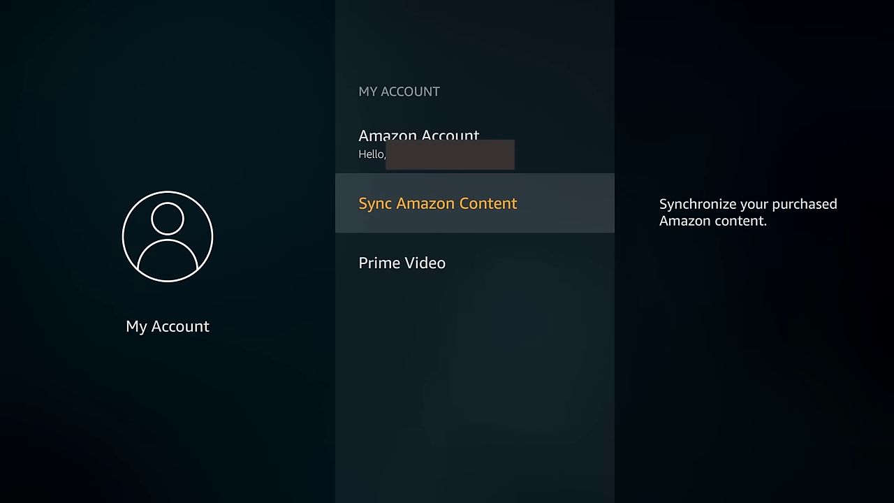
pyautogui.press('Escape')
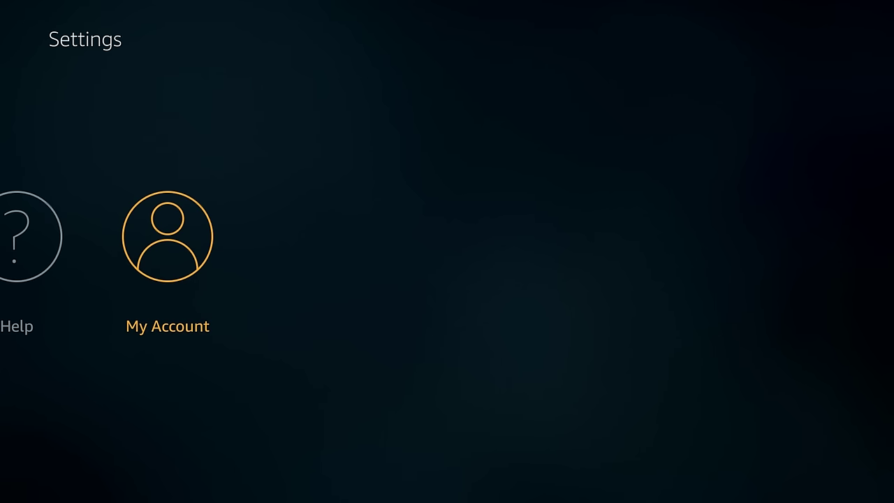
# Return to Your Apps & Channels and examine the sideloaded app tiles below the Washington Post News Reader row.
pyautogui.press('Home')
pyautogui.press('Return')
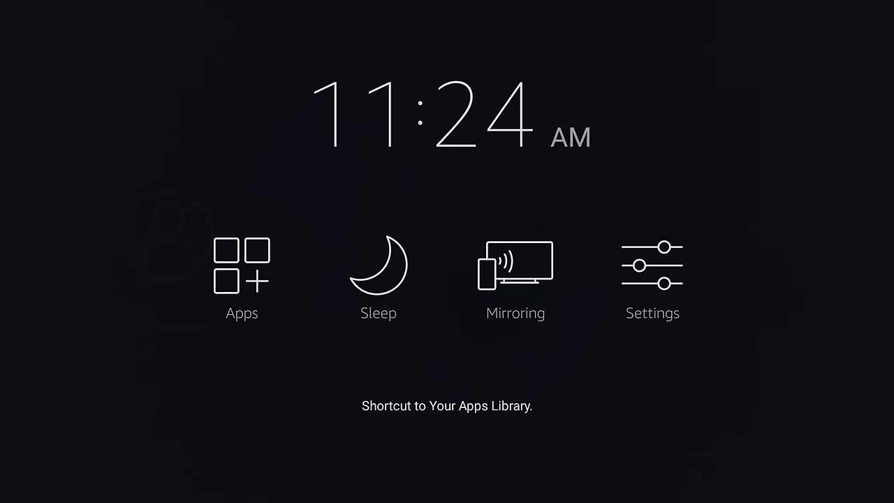
pyautogui.press('Down')
pyautogui.press('Down')
pyautogui.press('Down')
pyautogui.press('Down')
pyautogui.press('Down')
pyautogui.press('Down')
pyautogui.press('Down')
pyautogui.press('Down')
pyautogui.press('Down')
pyautogui.press('Down')
pyautogui.press('Down')
pyautogui.press('Down')
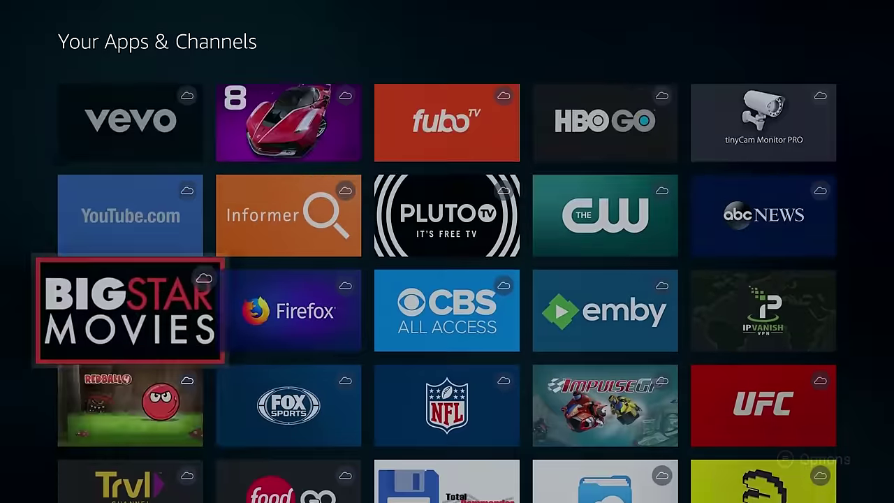
pyautogui.press('Down')
pyautogui.press('Down')
pyautogui.press('Down')
pyautogui.press('Up')
pyautogui.press('Up')
pyautogui.press('Up')
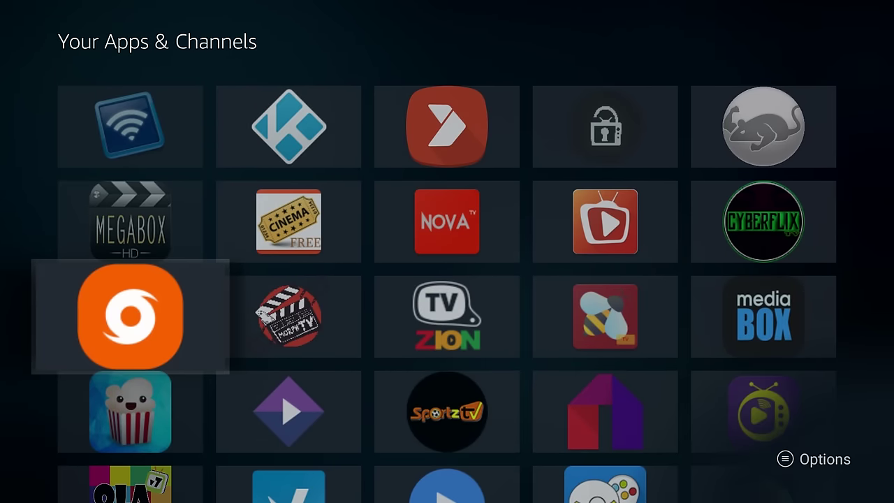
pyautogui.press('Down')
pyautogui.press('Down')
pyautogui.press('Up')
pyautogui.press('Up')
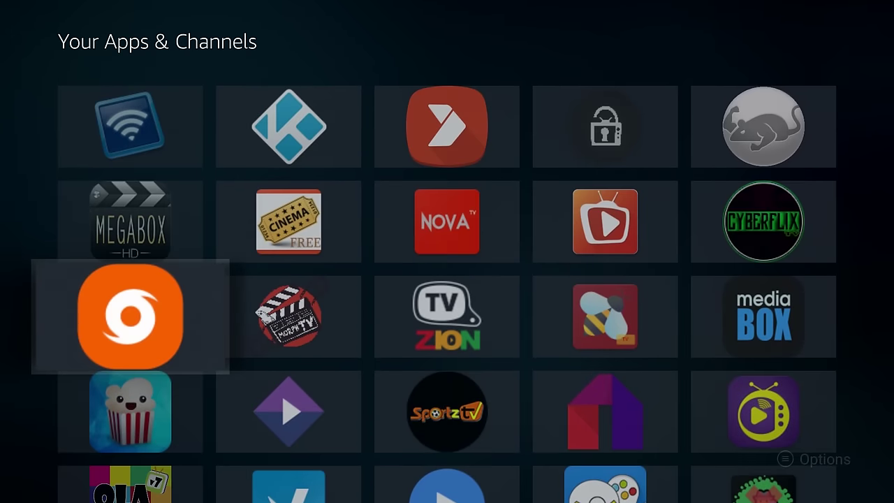
# Launch Total Commander from the apps library.
pyautogui.press('Up')
pyautogui.press('Up')
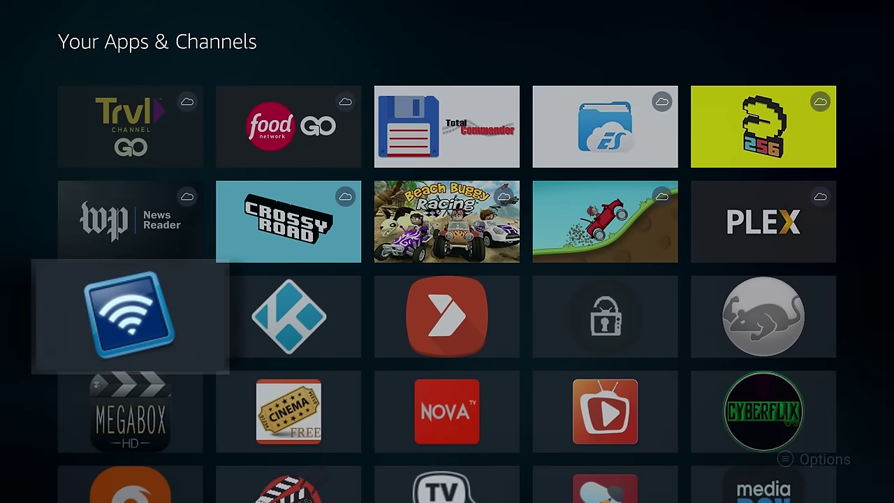
pyautogui.press('Up')
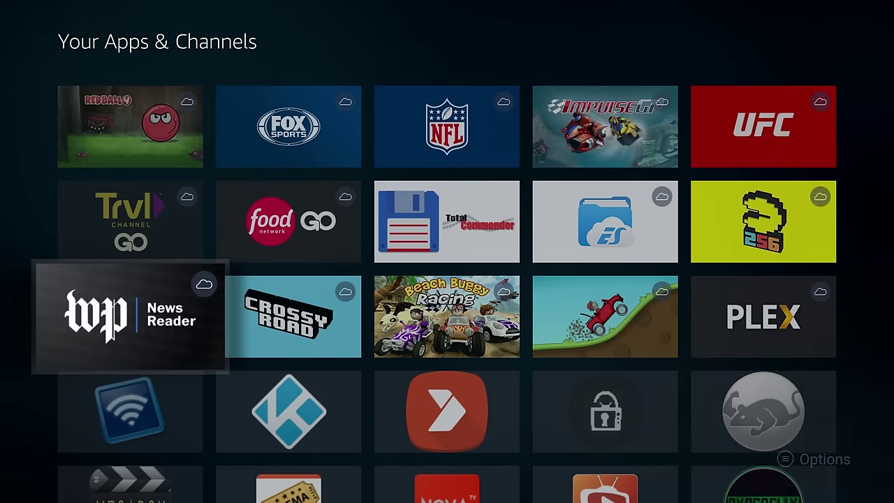
pyautogui.press('Right')
pyautogui.press('Right')
pyautogui.press('Up')
pyautogui.press('Return')
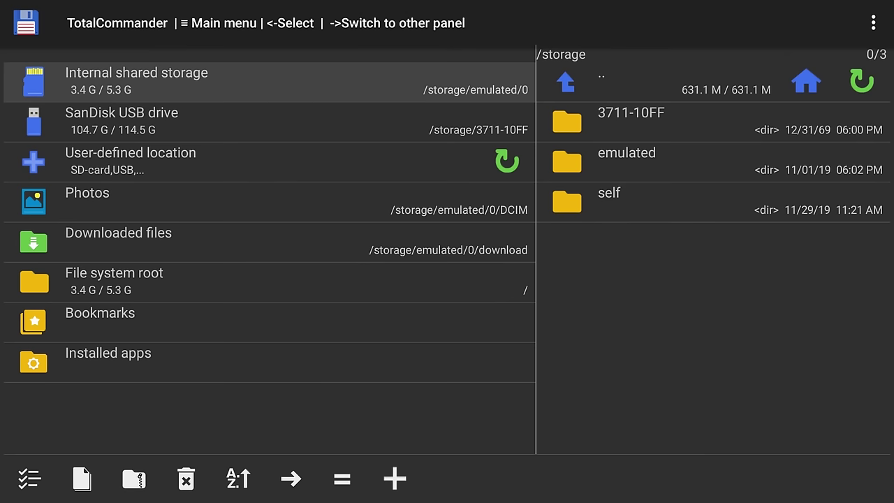
# Open the USB drive folder 3711-10FF inside /storage.
pyautogui.press('Right')
pyautogui.press('Down')
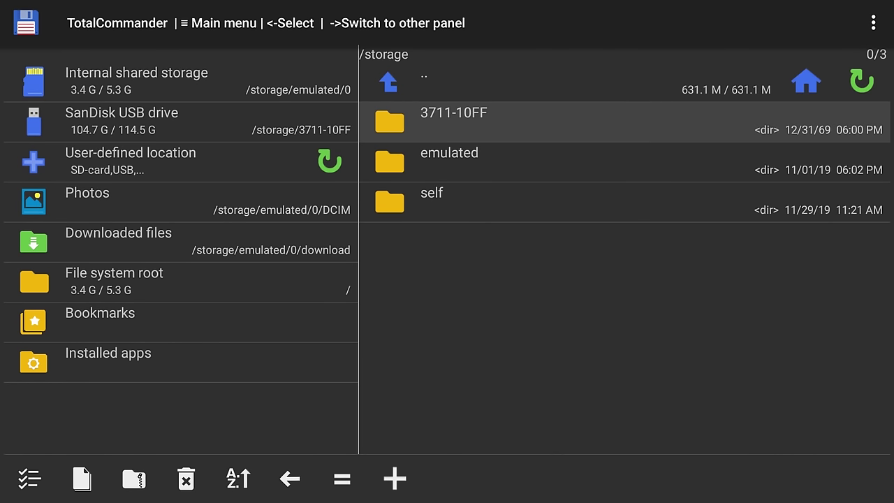
pyautogui.press('Return')
# Open Die Hard (1988).avi from the USB drive to view the player apps offered, and dismiss the choice.
pyautogui.press('Down')
pyautogui.press('Down')
pyautogui.press('Down')
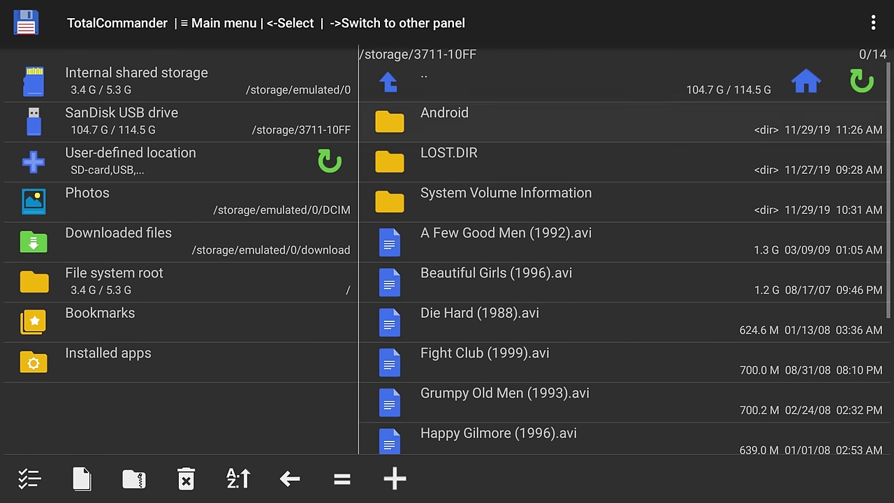
pyautogui.press('Down')
pyautogui.press('Down')
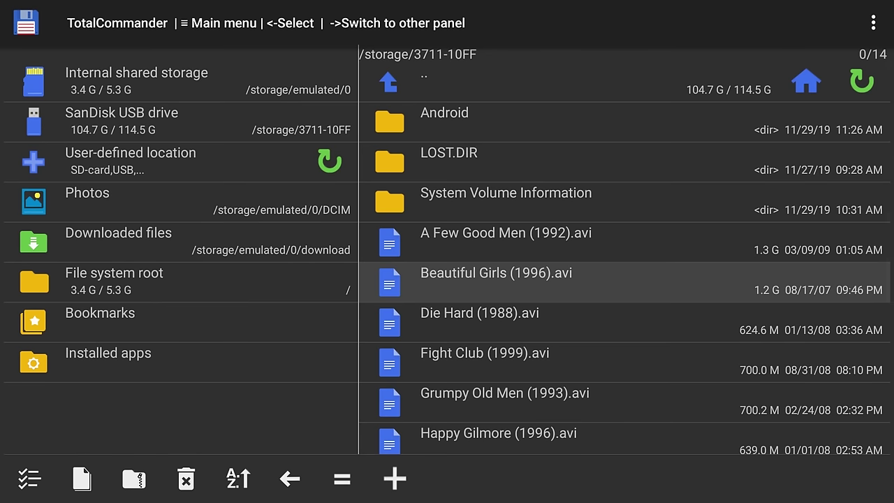
pyautogui.press('Down')
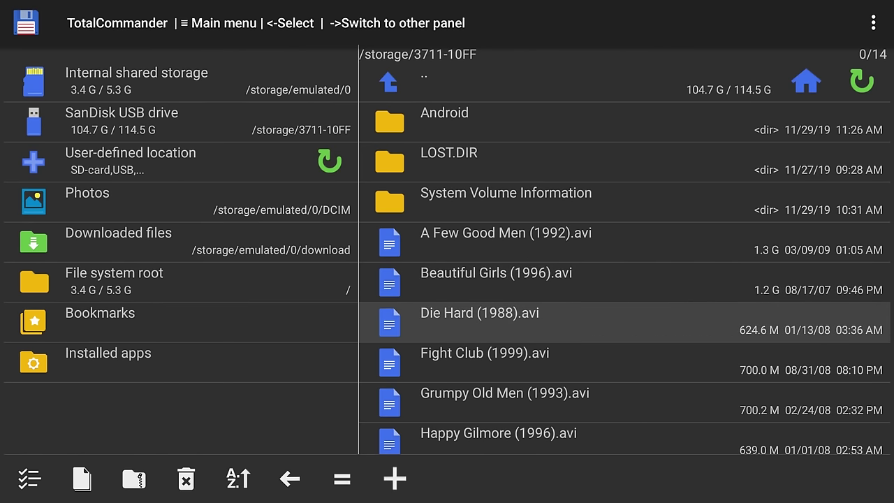
pyautogui.press('Return')
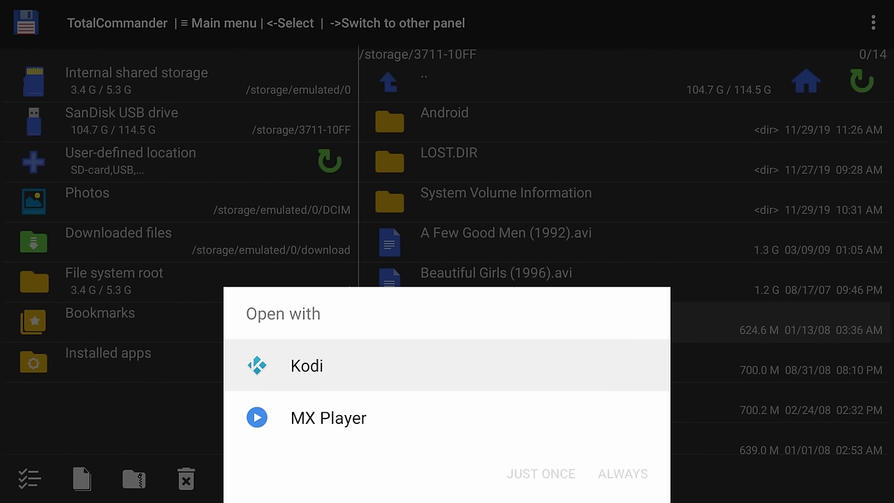
pyautogui.press('Escape')
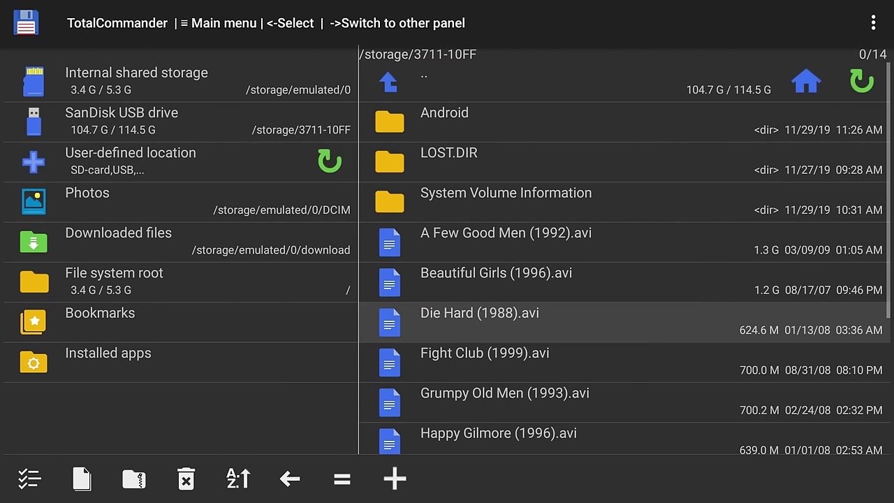
# Exit Total Commander to the Fire TV home screen and open the apps library.
pyautogui.press('Escape')
pyautogui.press('Escape')
pyautogui.press('Escape')
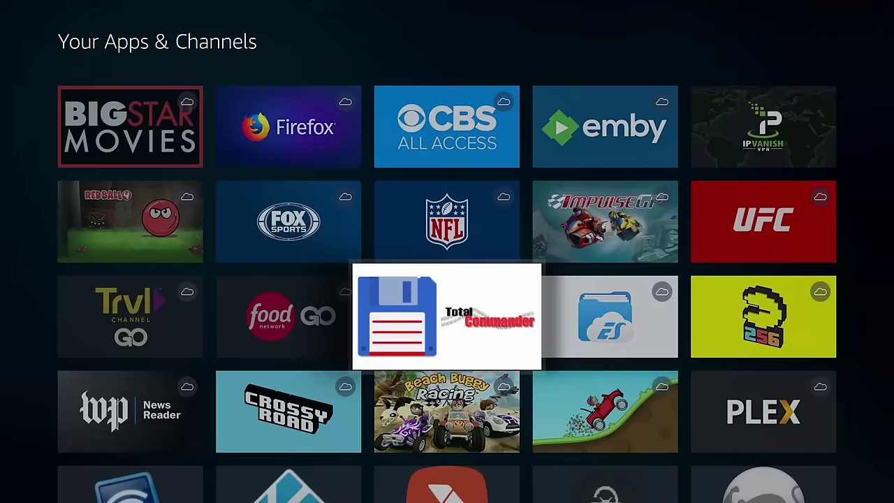
pyautogui.press('Escape')
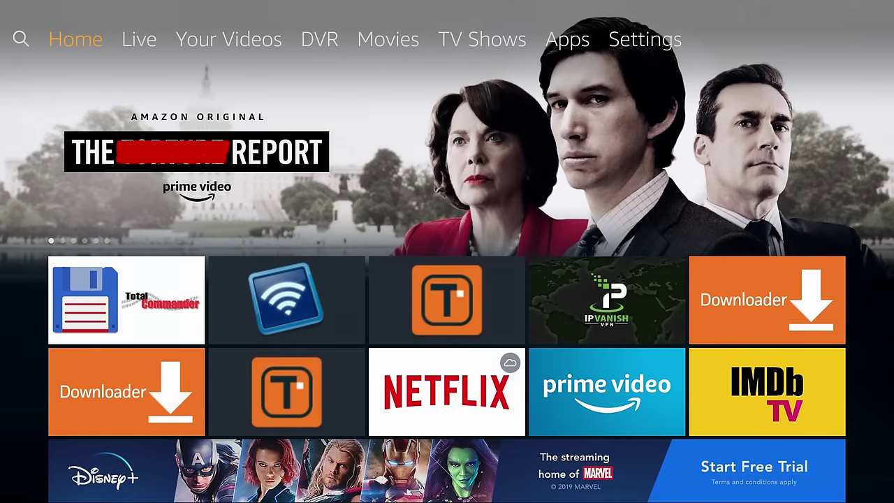
pyautogui.press('Home')
pyautogui.press('Return')
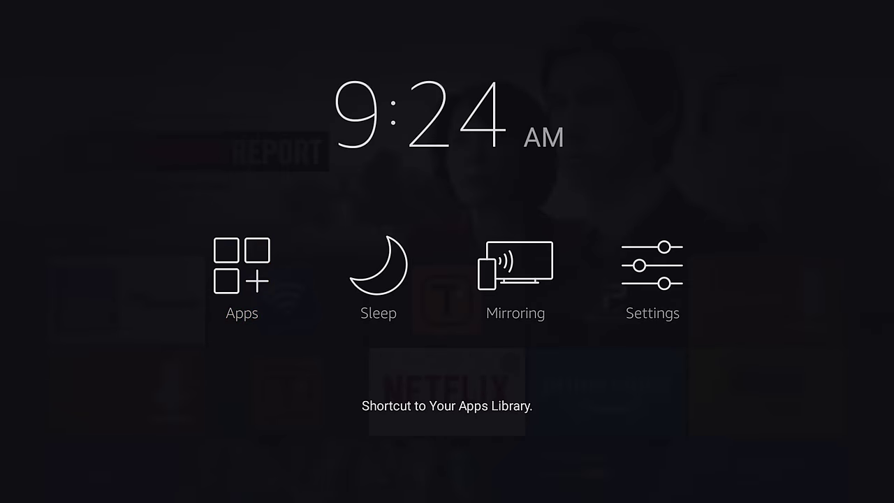
# Launch Kodi from the apps library and allow it to access photos, media and files on the device.
pyautogui.press('Down')
pyautogui.press('Down')
pyautogui.press('Down')
pyautogui.press('Down')
pyautogui.press('Down')
pyautogui.press('Down')
pyautogui.press('Down')
pyautogui.press('Down')
pyautogui.press('Down')
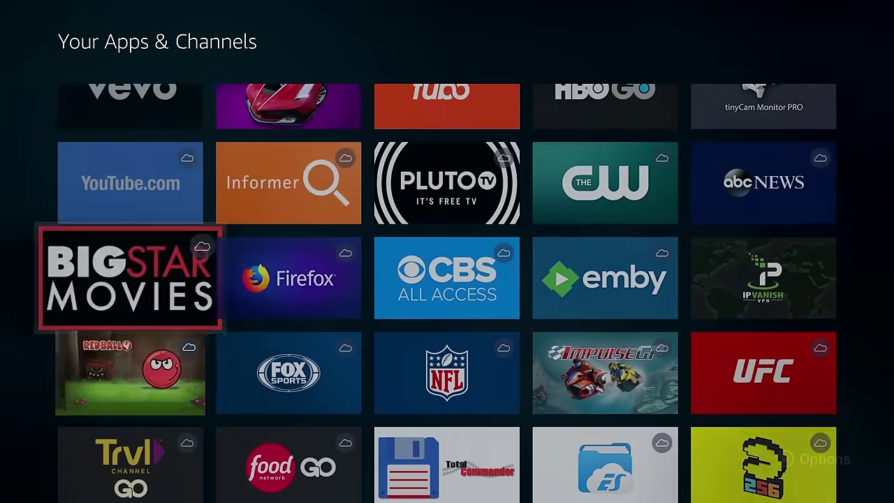
pyautogui.press('Down')
pyautogui.press('Down')
pyautogui.press('Right')
pyautogui.press('Up')
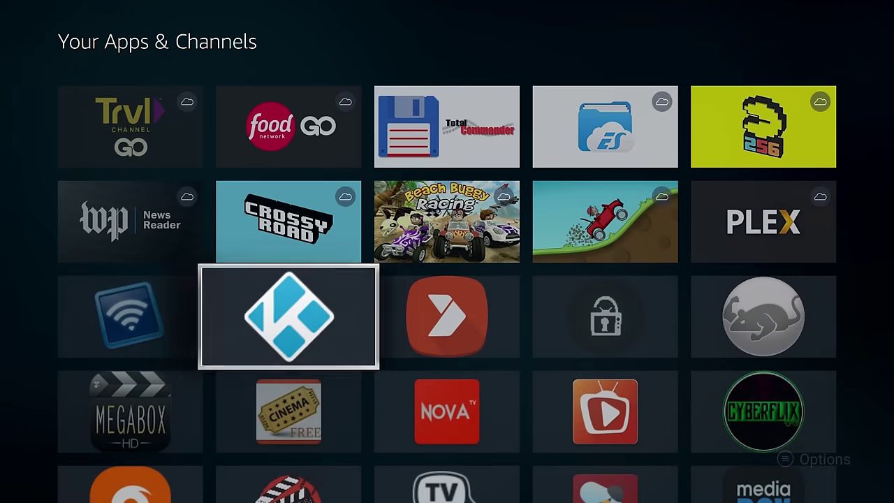
pyautogui.press('Return')
pyautogui.press('Return')
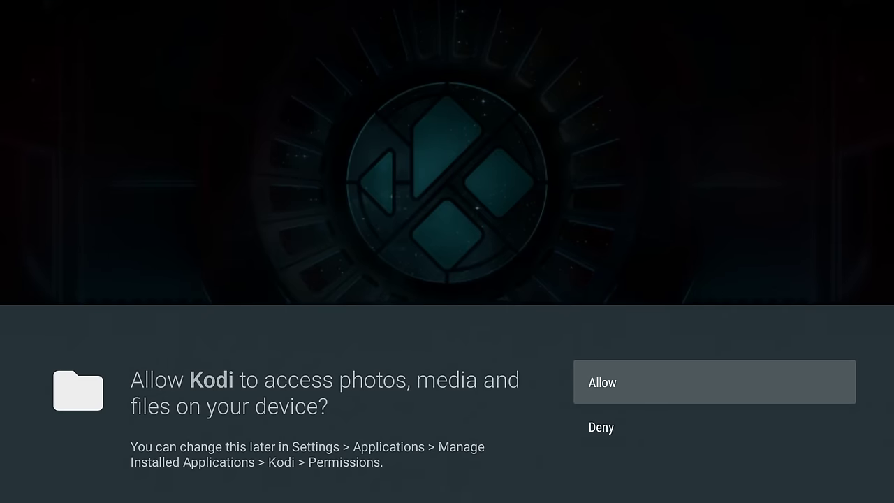
pyautogui.press('Return')
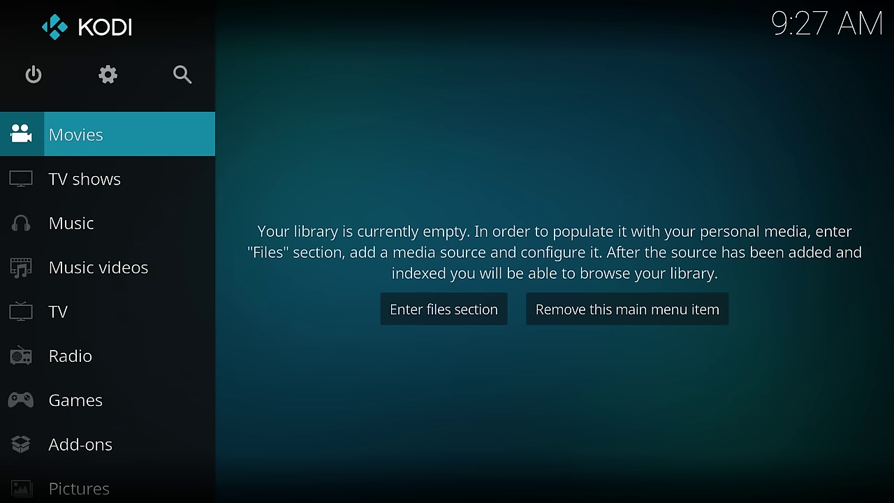
# Open the SanDisk USB drive media source in Kodi's Videos section.
pyautogui.press('Down')
pyautogui.press('Down')
pyautogui.press('Down')
pyautogui.press('Down')
pyautogui.press('Down')
pyautogui.press('Down')
pyautogui.press('Down')
pyautogui.press('Down')
pyautogui.press('Down')
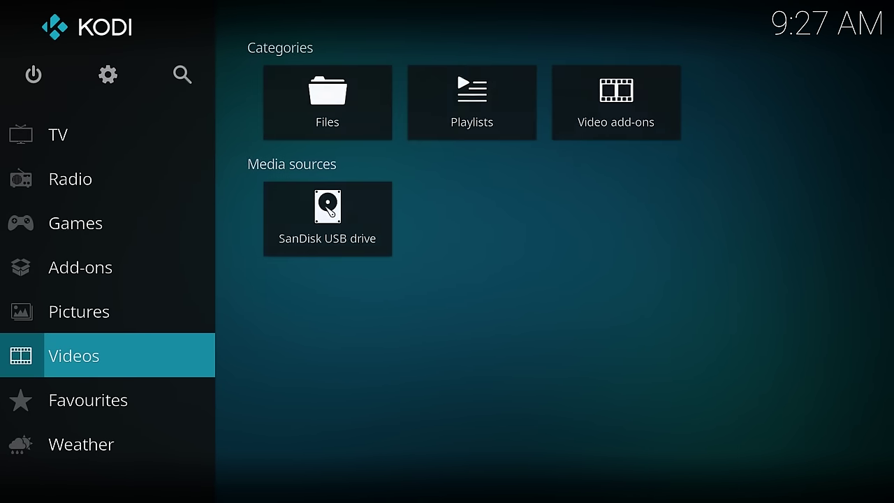
pyautogui.press('Right')
pyautogui.press('Down')
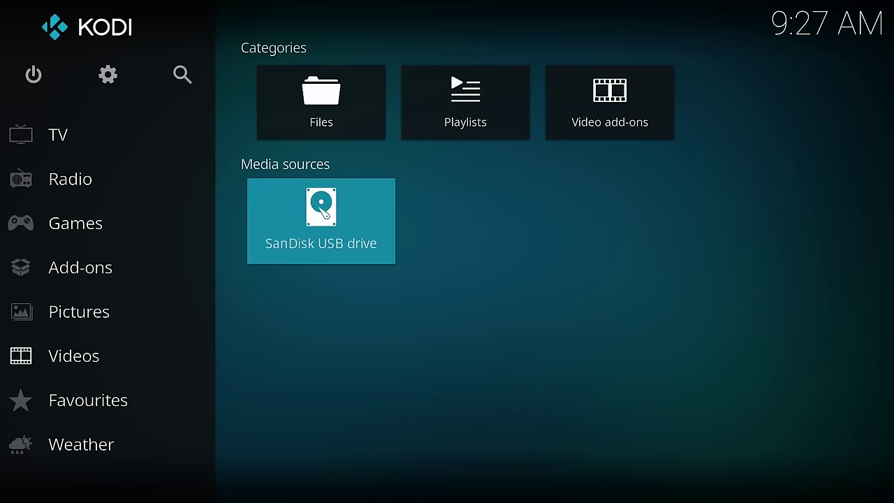
pyautogui.press('Return')
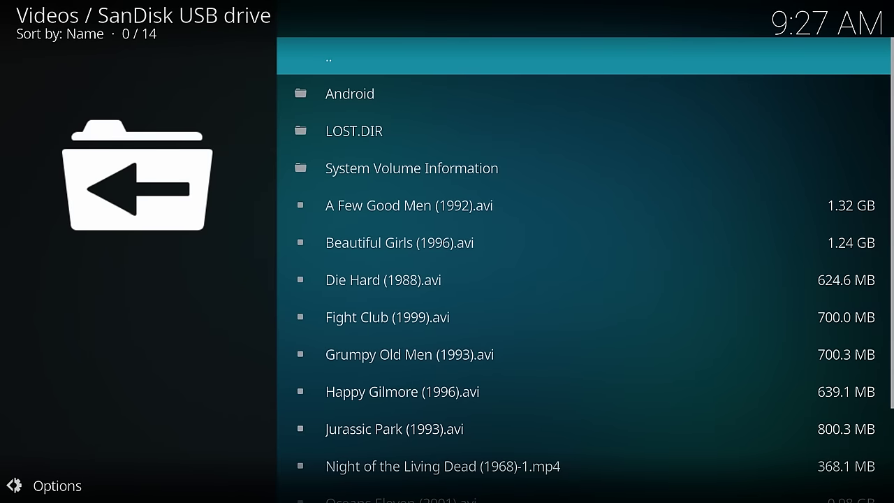
# Look through the movie files on the USB drive, including Beautiful Girls (1996).avi and A Few Good Men (1992).avi.
pyautogui.press('Down')
pyautogui.press('Down')
pyautogui.press('Down')
pyautogui.press('Down')
pyautogui.press('Down')
pyautogui.press('Down')
pyautogui.press('Down')
pyautogui.press('Down')
pyautogui.press('Up')
pyautogui.press('Up')
pyautogui.press('Up')
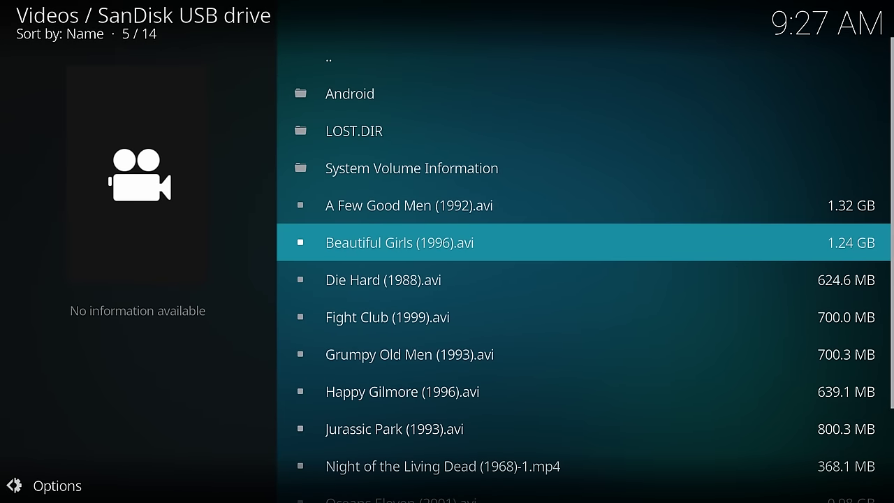
pyautogui.press('Return')
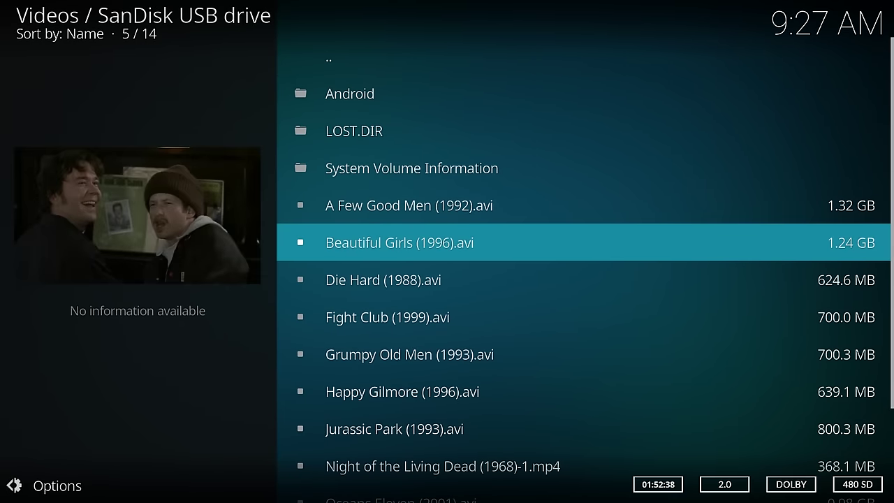
pyautogui.press('Up')
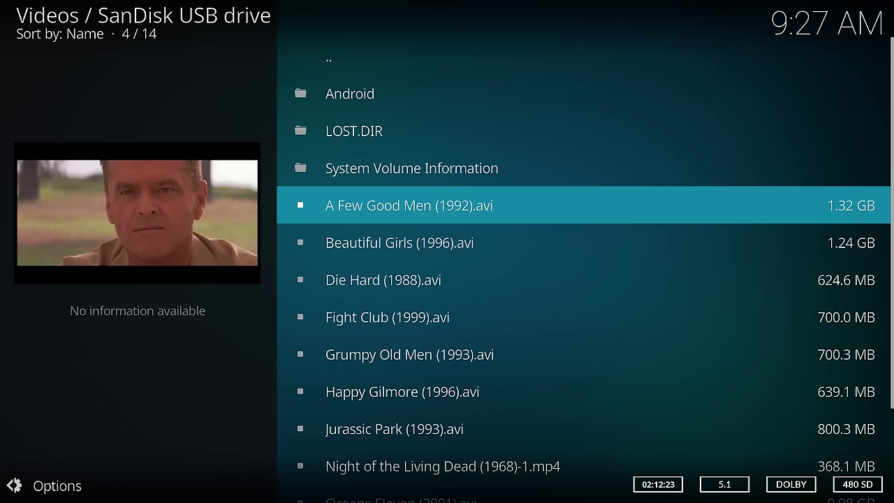
# Go up one level from the SanDisk USB drive to the storage folder.
pyautogui.press('Up')
pyautogui.press('Up')
pyautogui.press('Up')
pyautogui.press('Up')
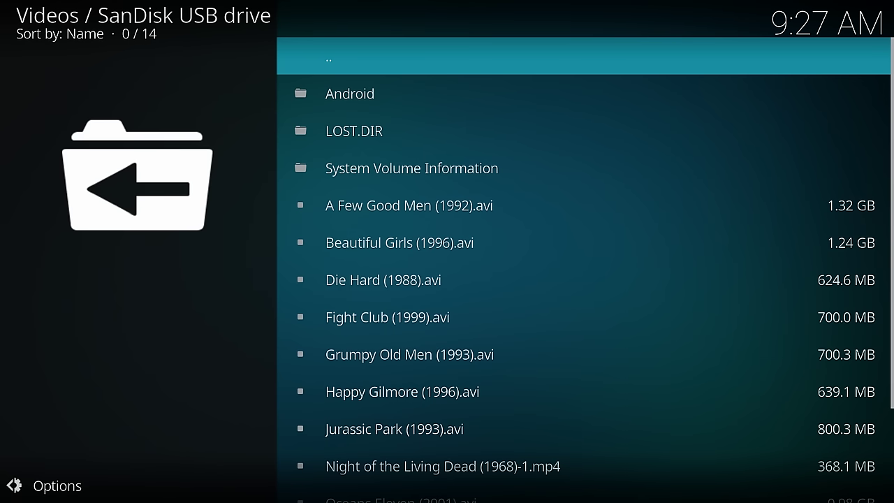
pyautogui.press('Return')
# Open the Set content settings for the 3711-10FF folder.
pyautogui.press('Down')
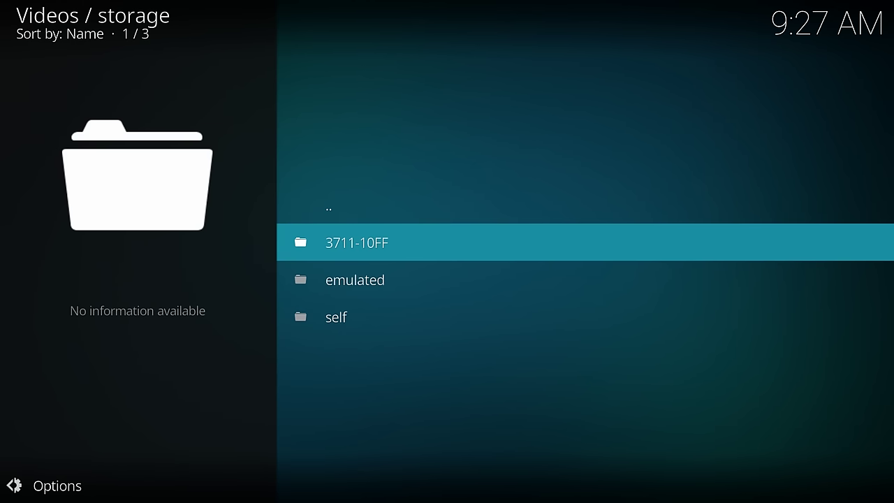
pyautogui.press('c')
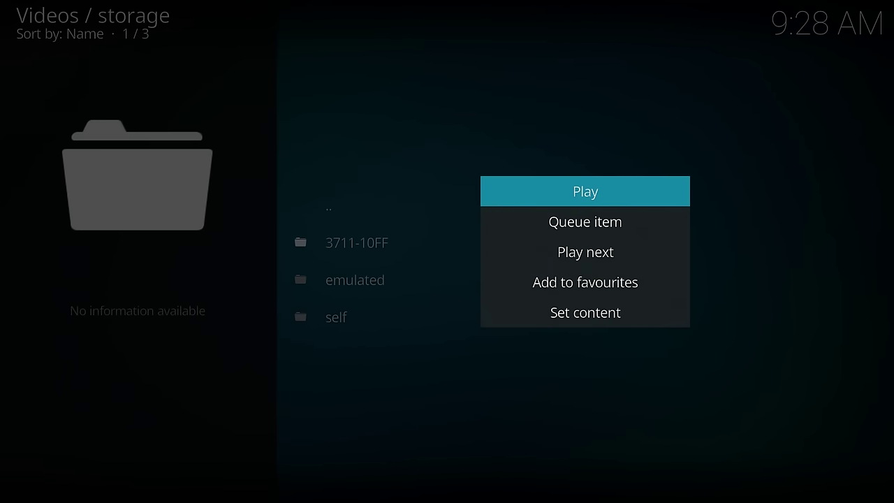
pyautogui.press('Down')
pyautogui.press('Down')
pyautogui.press('Down')
pyautogui.press('Down')
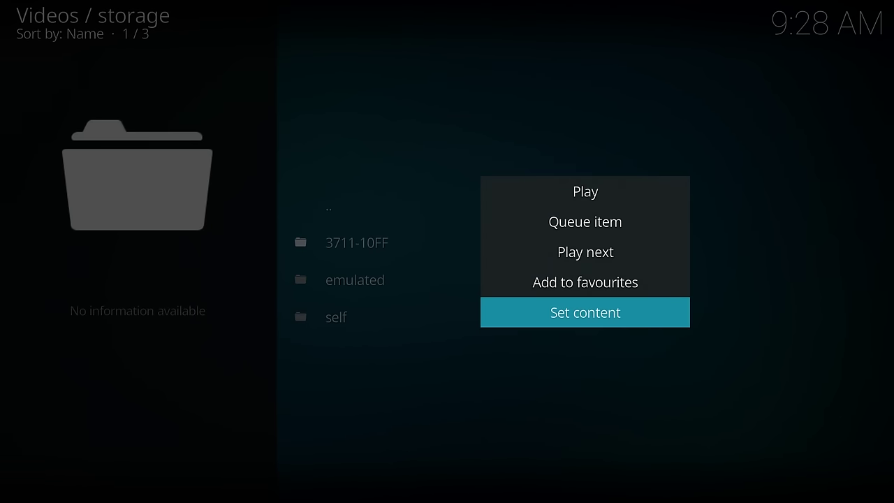
pyautogui.press('Return')
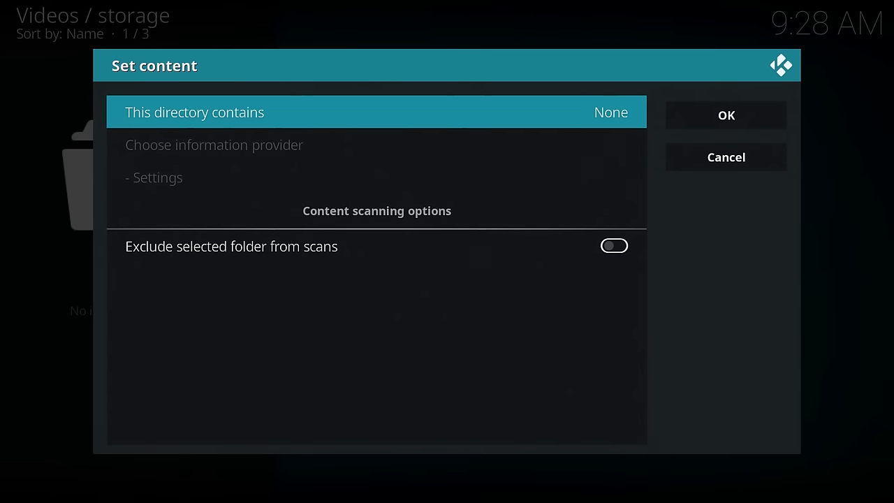